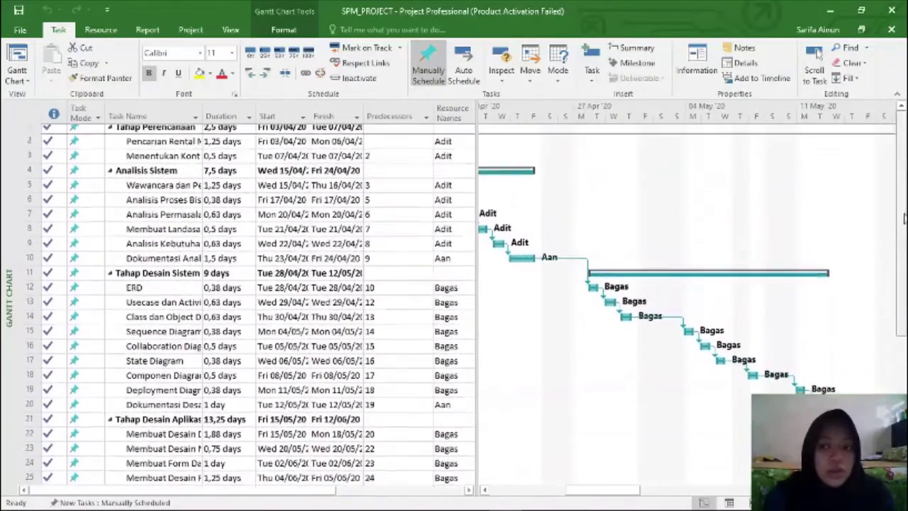
Collapse all the summary tasks, from Tahap Perencanaan through Implementasi Sistem, so their subtasks are hidden
click(110, 134)
click(110, 146)
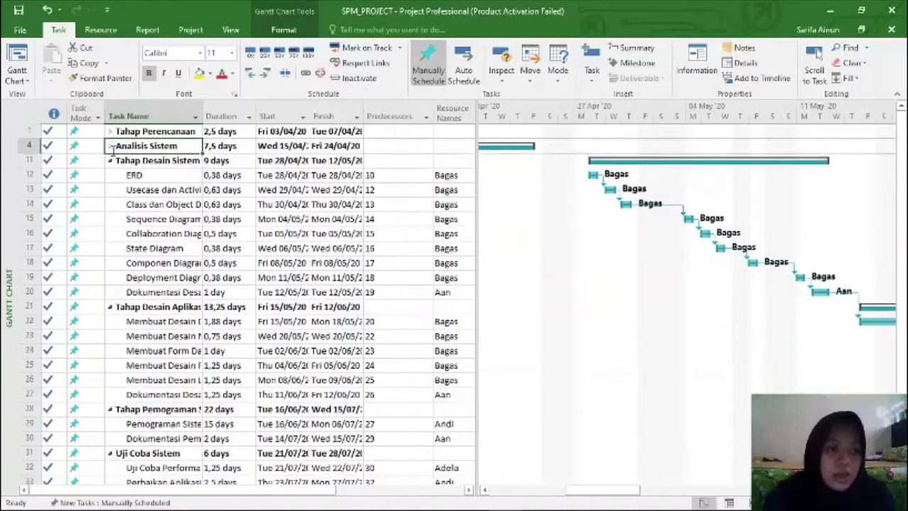
click(110, 160)
click(111, 177)
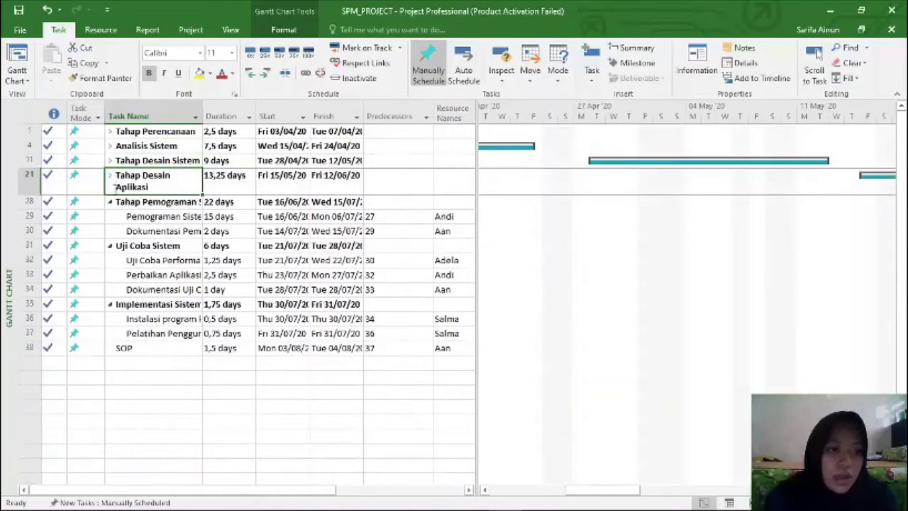
click(110, 202)
click(110, 228)
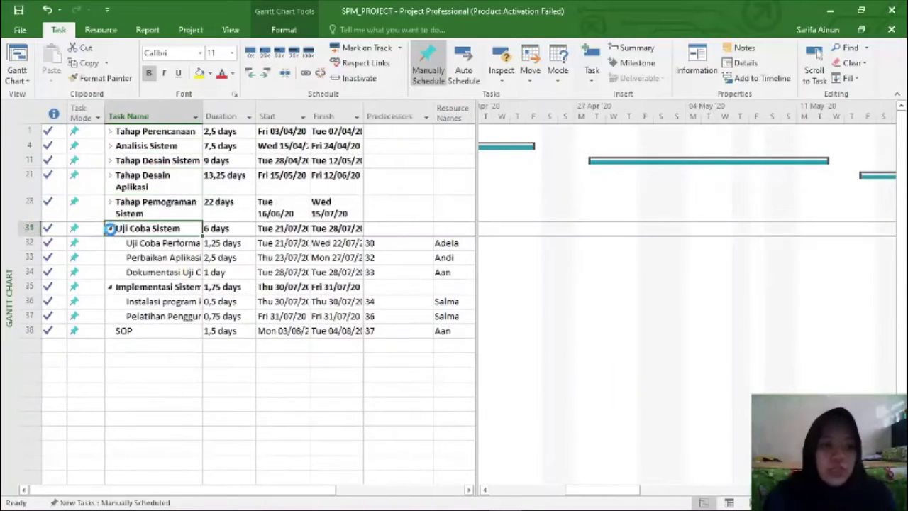
click(110, 243)
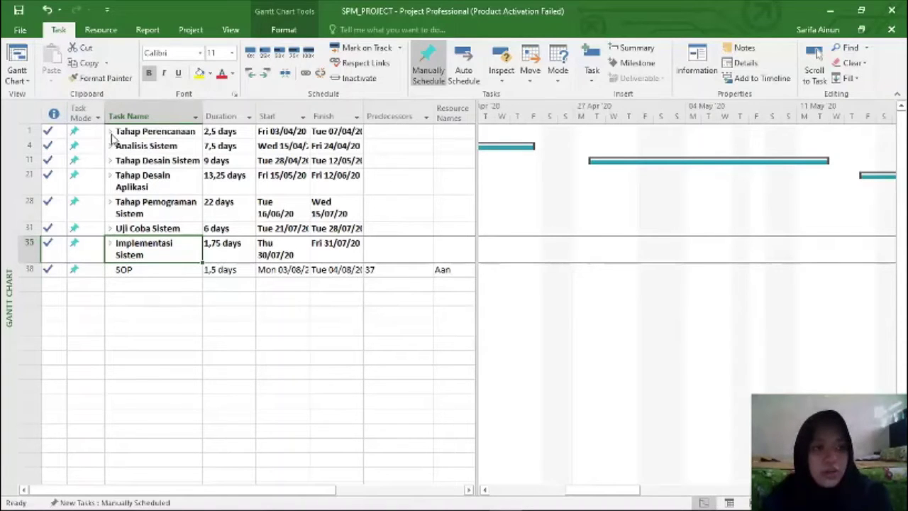
Expand the summary tasks Tahap Perencanaan, Analisis Sistem, Tahap Desain Sistem and Tahap Desain Aplikasi
click(110, 132)
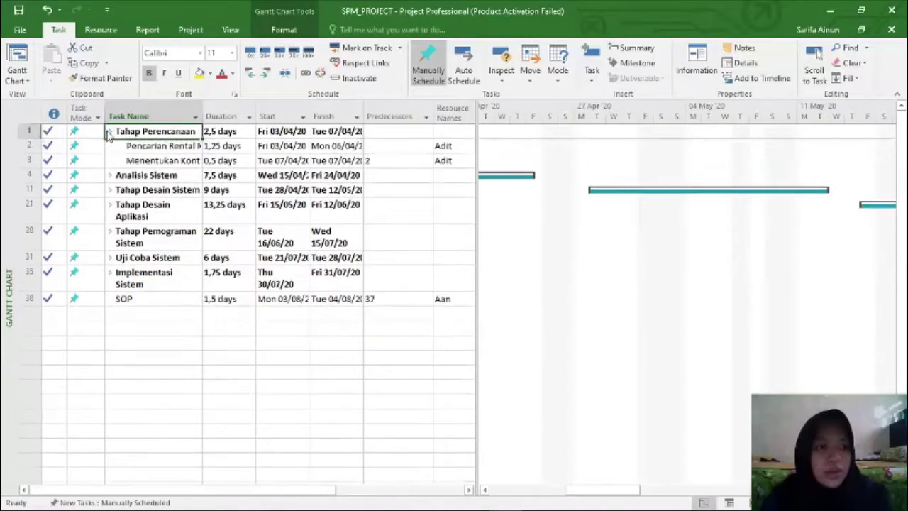
click(110, 175)
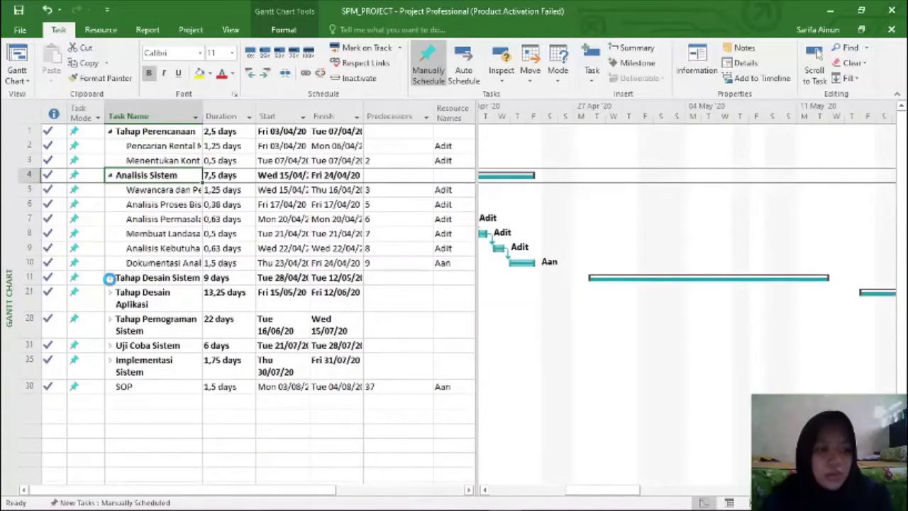
click(110, 279)
click(111, 425)
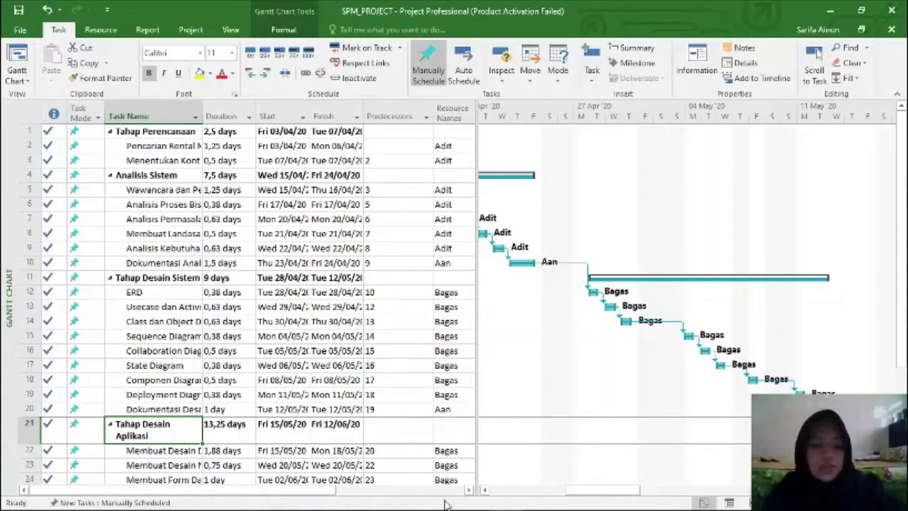
Switch to the PPT Final Project Fix presentation in PowerPoint and go to slide 7, Gantt Chart
key(alt+Tab)
key(Tab)
key(Tab)
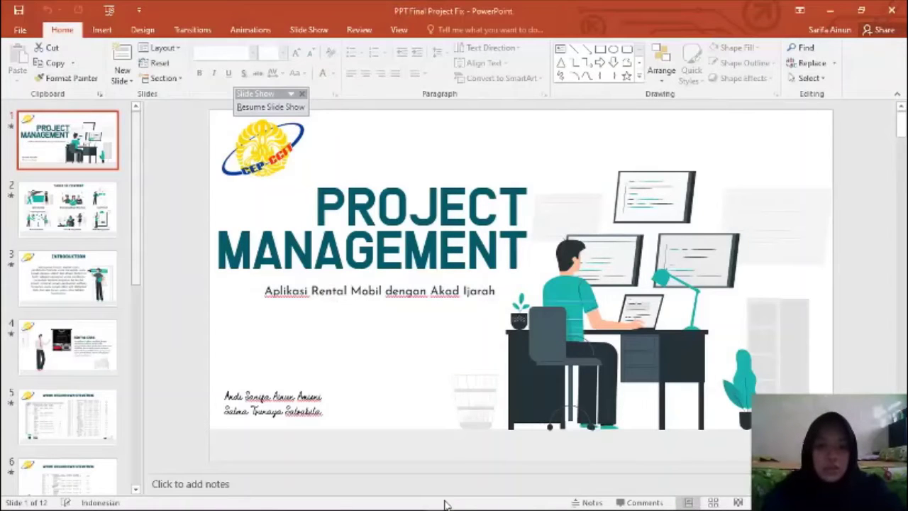
click(99, 478)
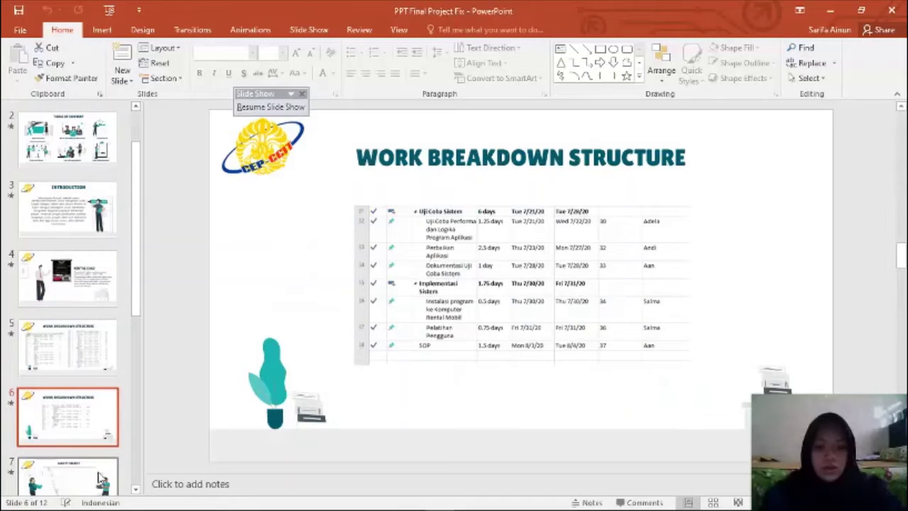
click(99, 478)
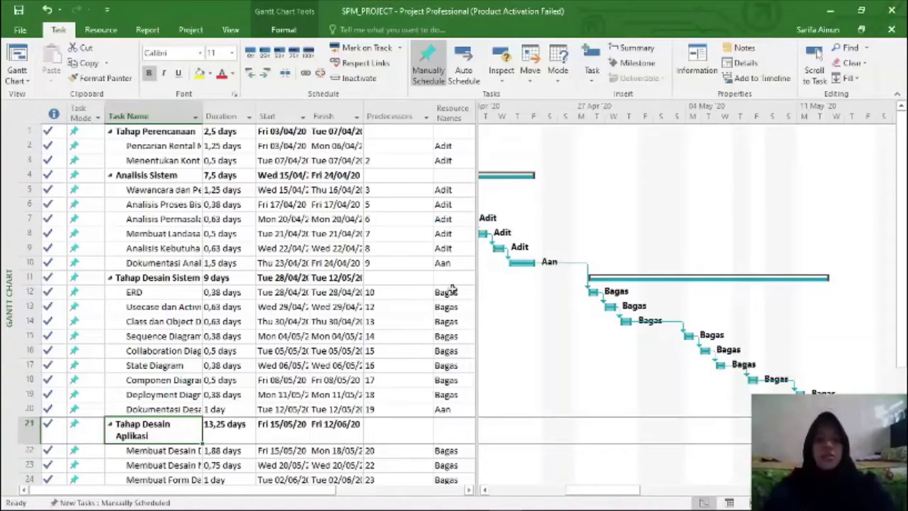
Back in Microsoft Project, widen the Gantt chart area over the Resource Names column and examine the task bars across April and May 2020
drag(478, 263, 410, 263)
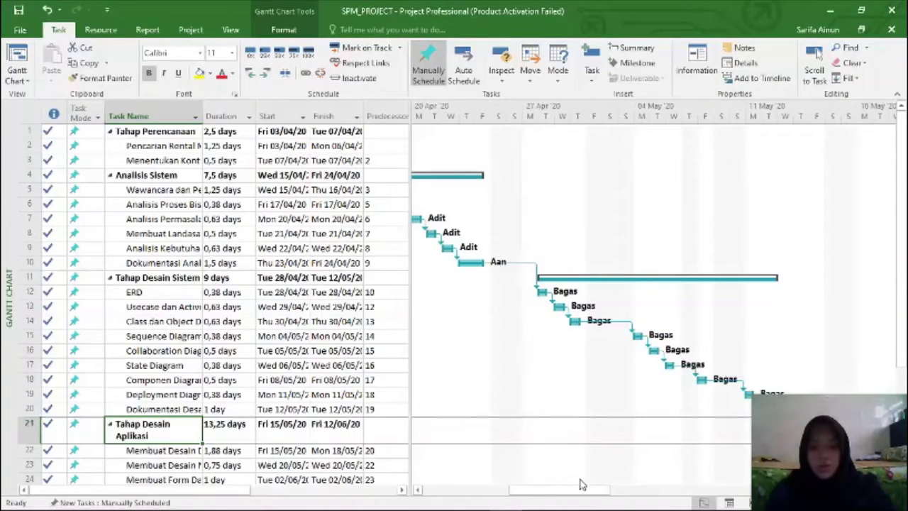
drag(572, 497, 509, 501)
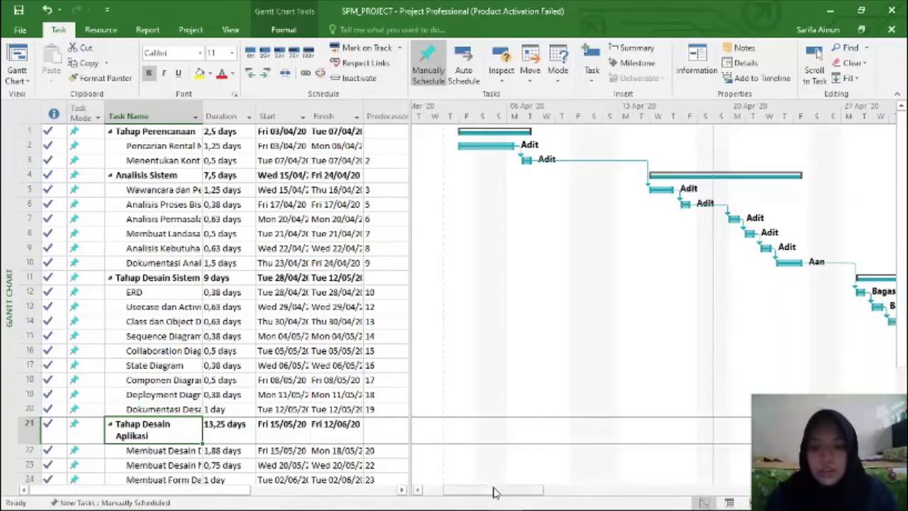
drag(495, 492, 475, 499)
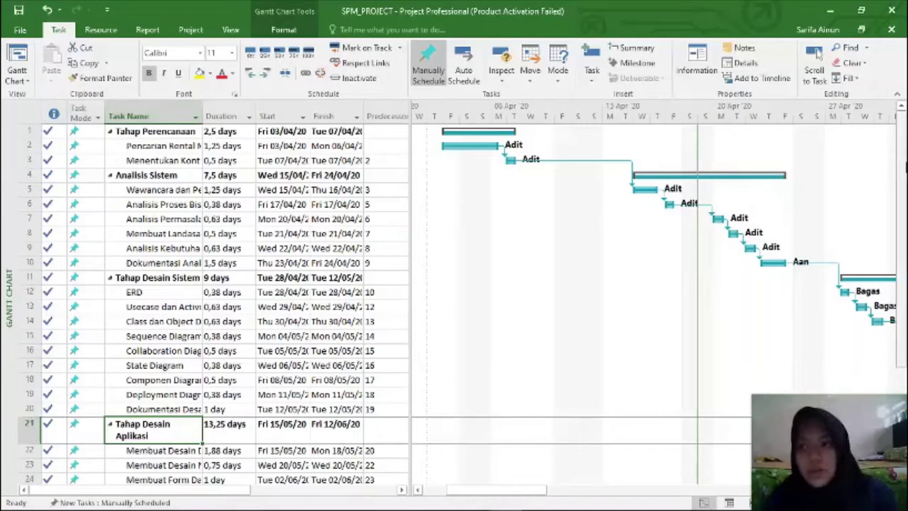
scroll(905, 168, down, 2)
scroll(905, 168, up, 2)
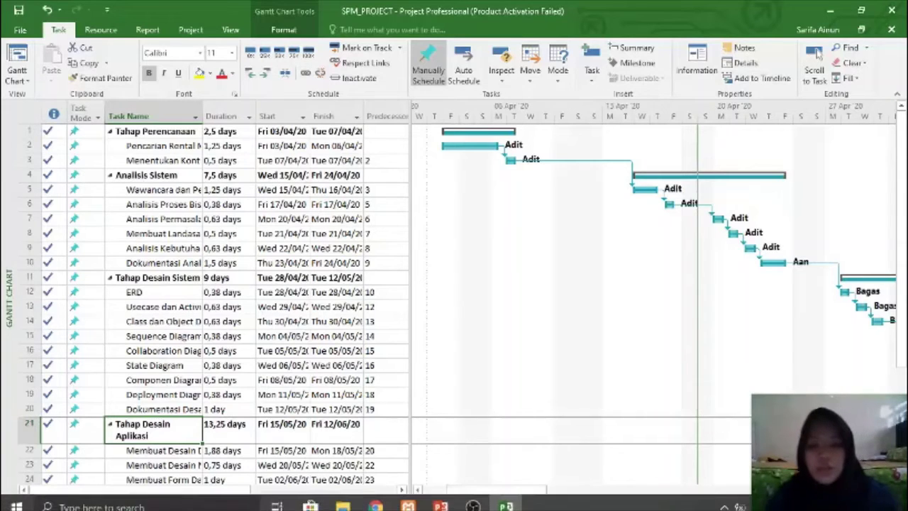
drag(478, 494, 577, 484)
scroll(902, 304, down, 2)
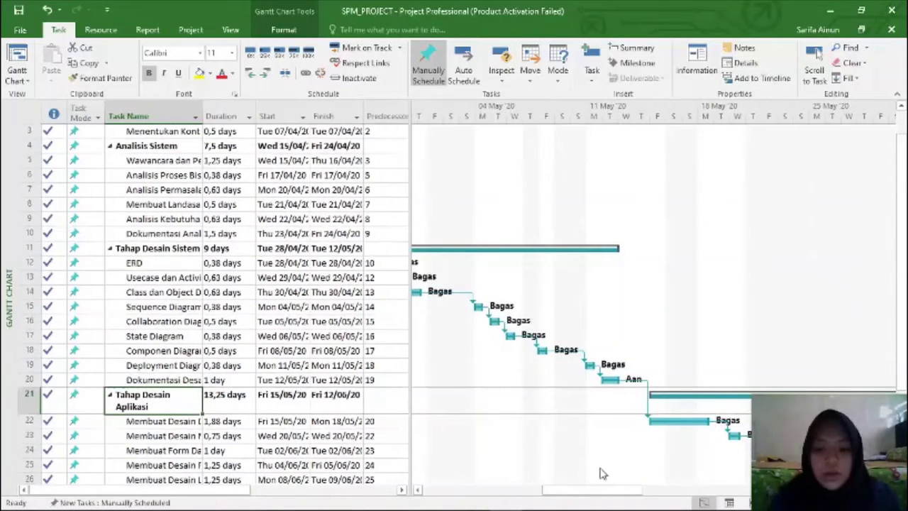
drag(593, 491, 504, 501)
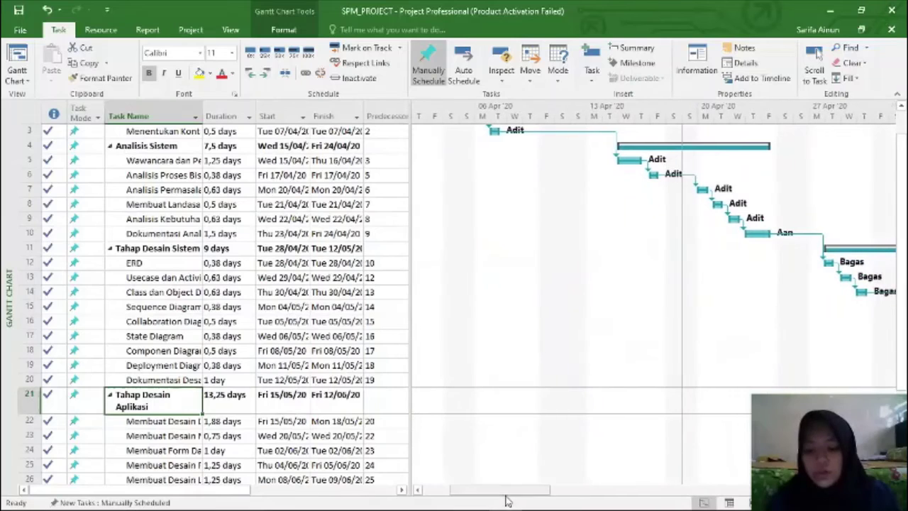
Show the Resource Sheet view and inspect the resources' Type and Material columns
click(18, 82)
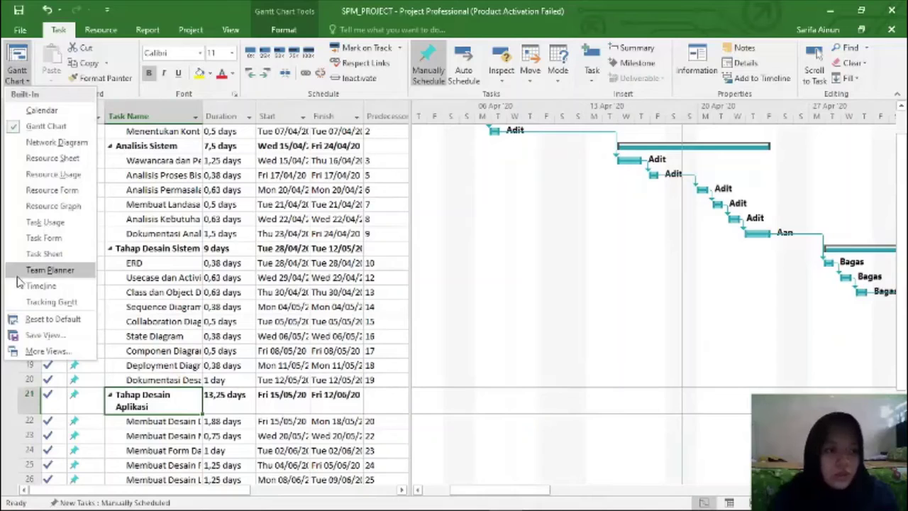
click(48, 158)
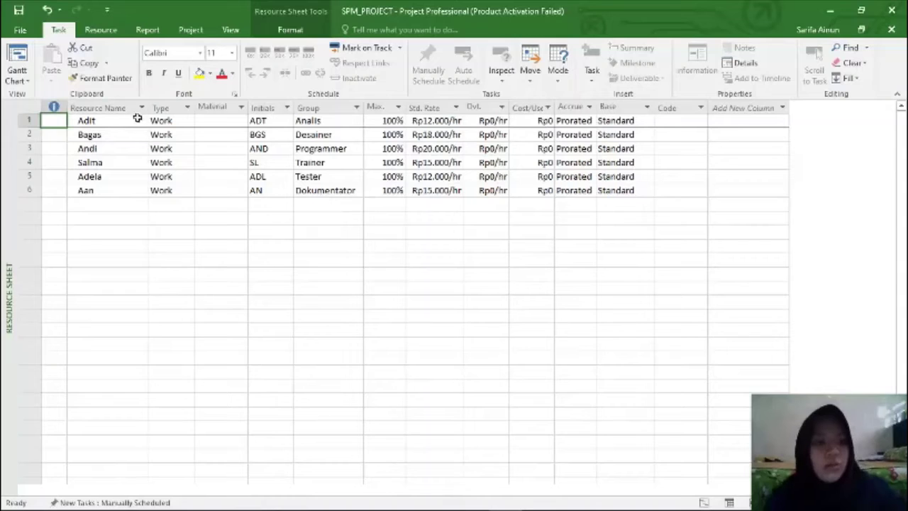
click(188, 107)
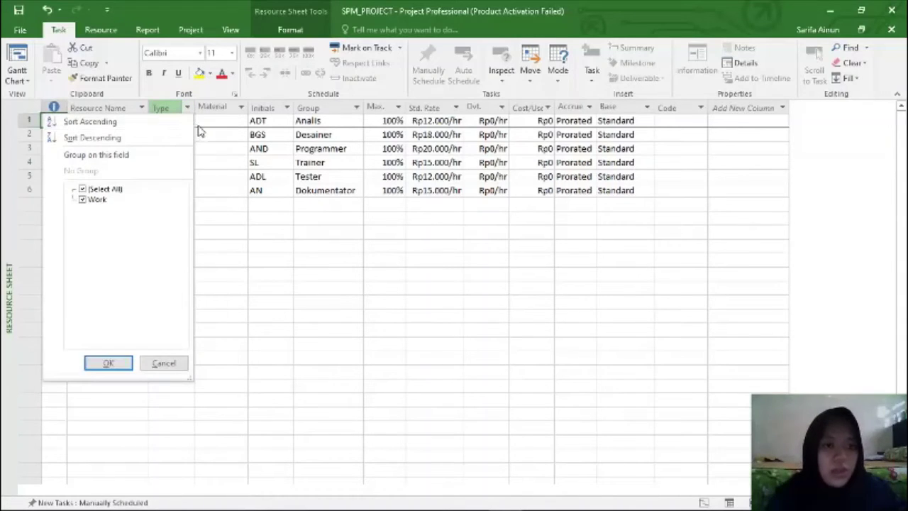
click(203, 126)
click(170, 124)
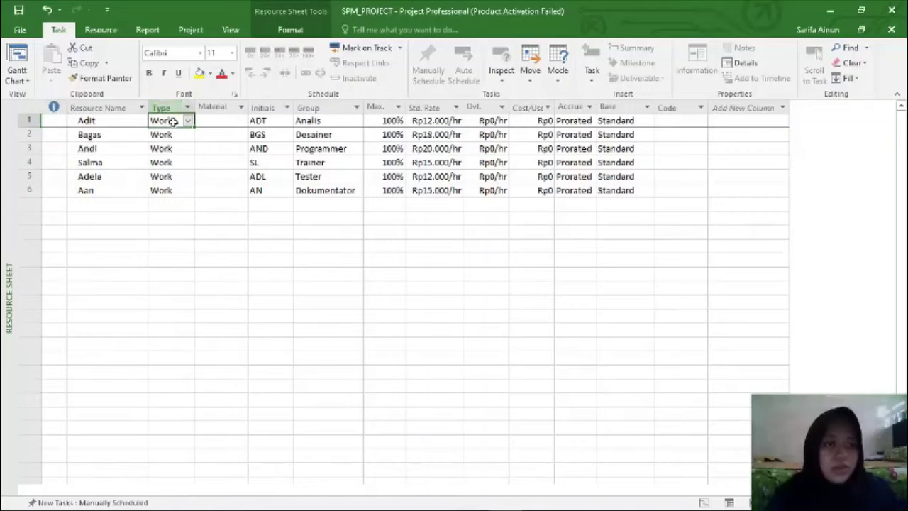
click(222, 135)
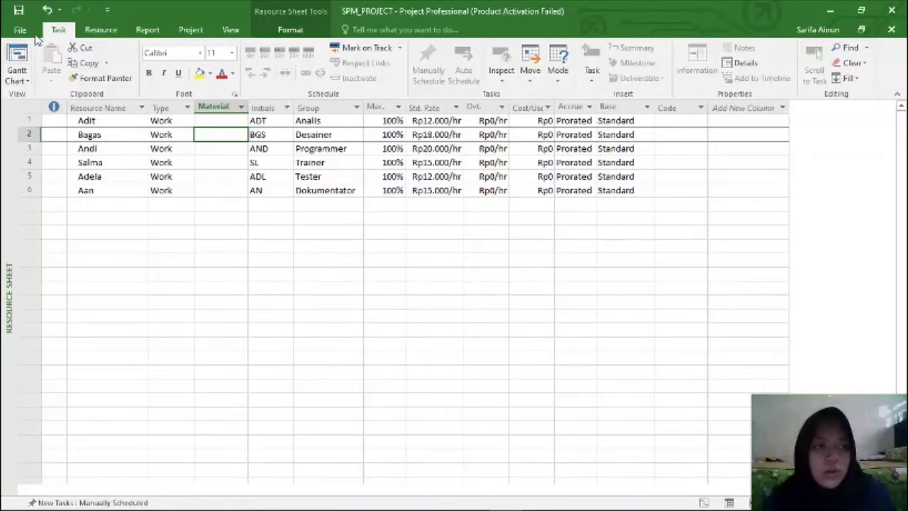
Return from the Resource Sheet to the Gantt Chart view
key(alt+f)
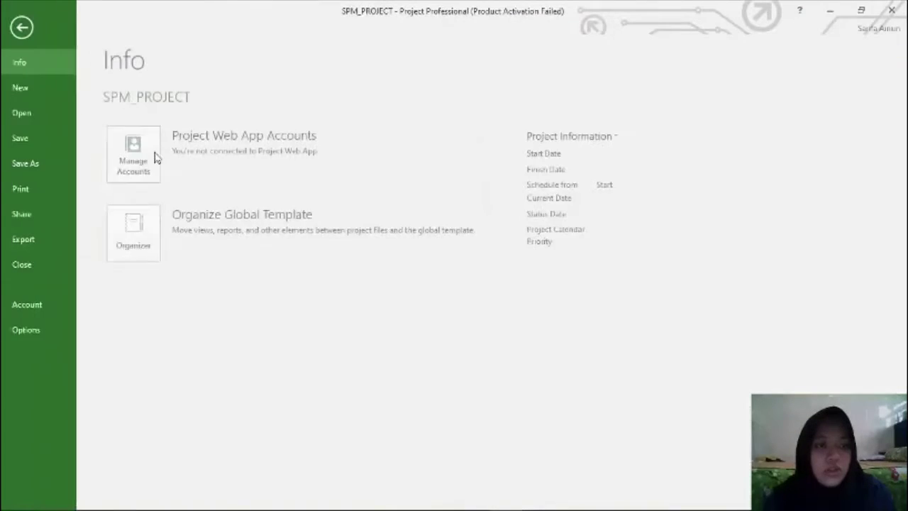
click(27, 28)
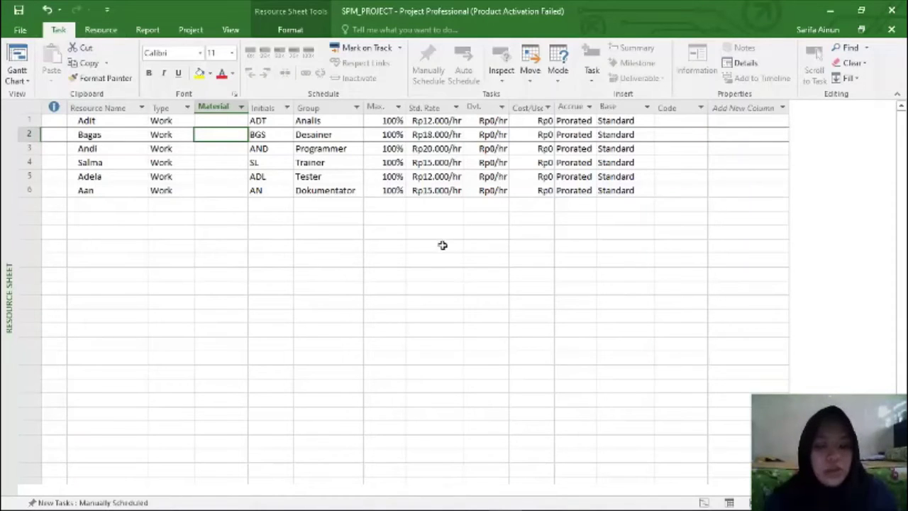
click(21, 68)
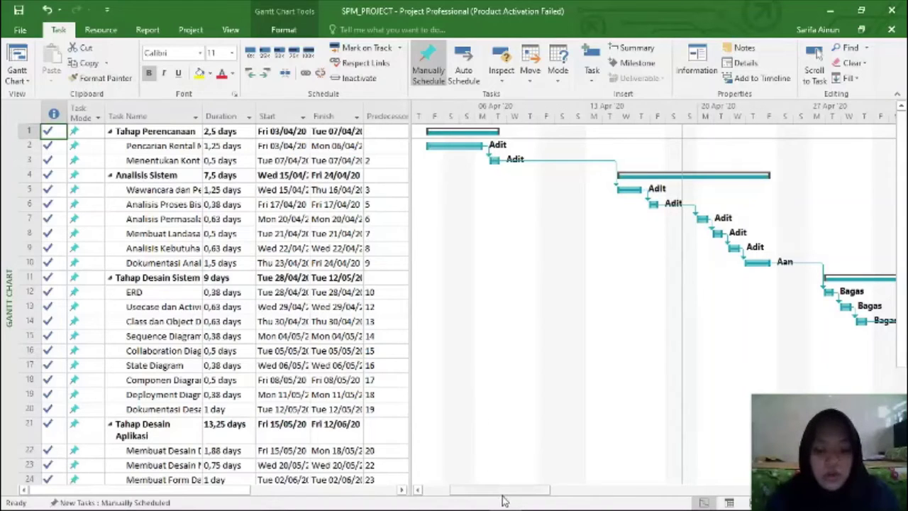
Switch to the PowerPoint presentation and present slide 8, Timeline, as a slide show
key(alt+Tab)
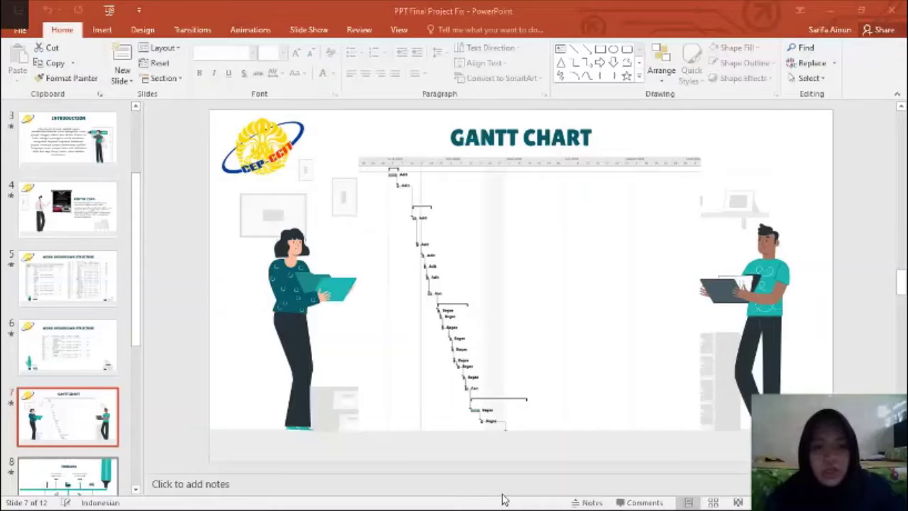
key(Down)
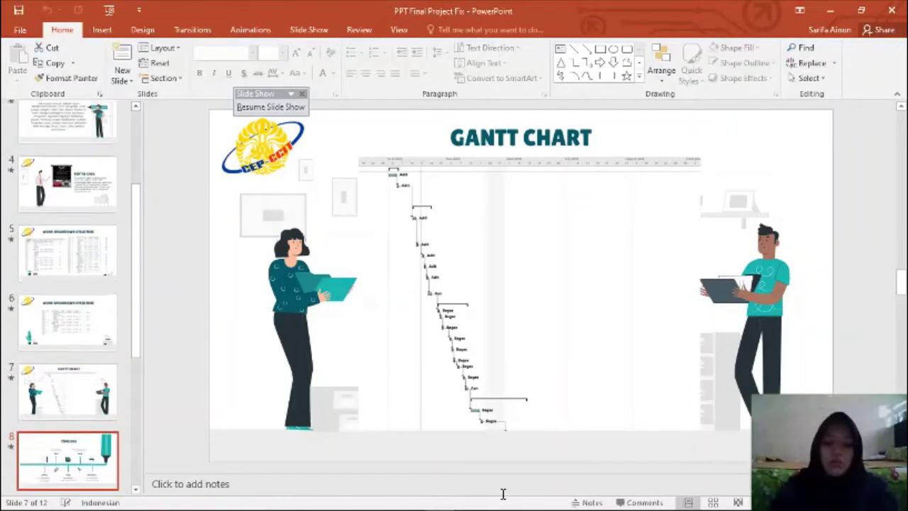
key(Down)
key(Up)
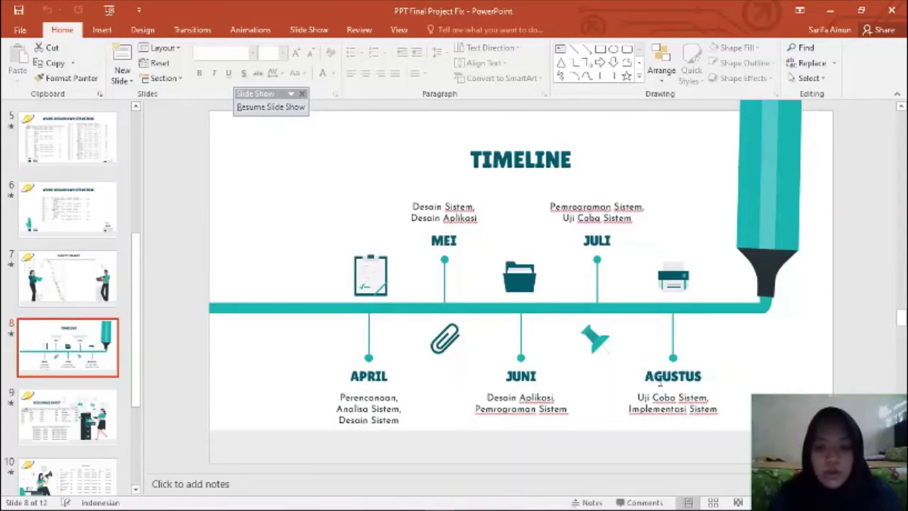
key(shift+F5)
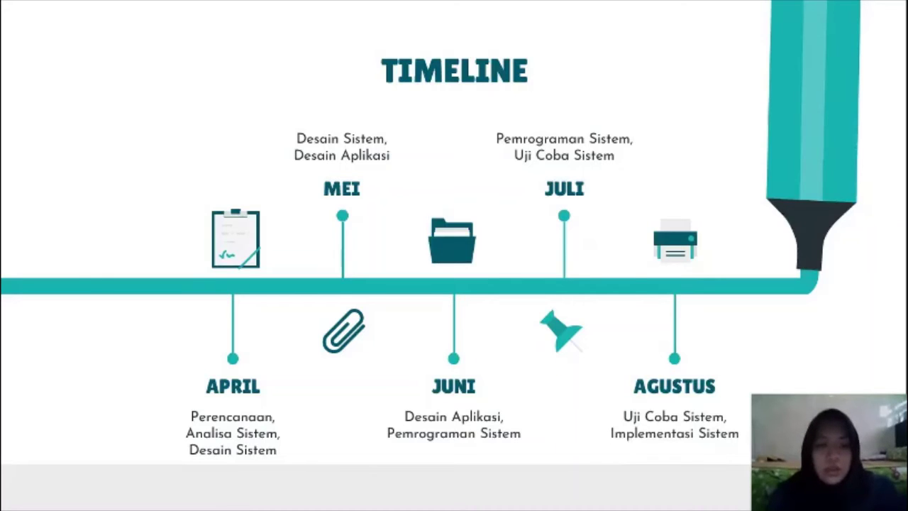
Return to Microsoft Project, review the holiday exceptions of the Standard calendar in Change Working Time, and leave the dialog without changes
key(alt+Tab)
key(alt+Tab)
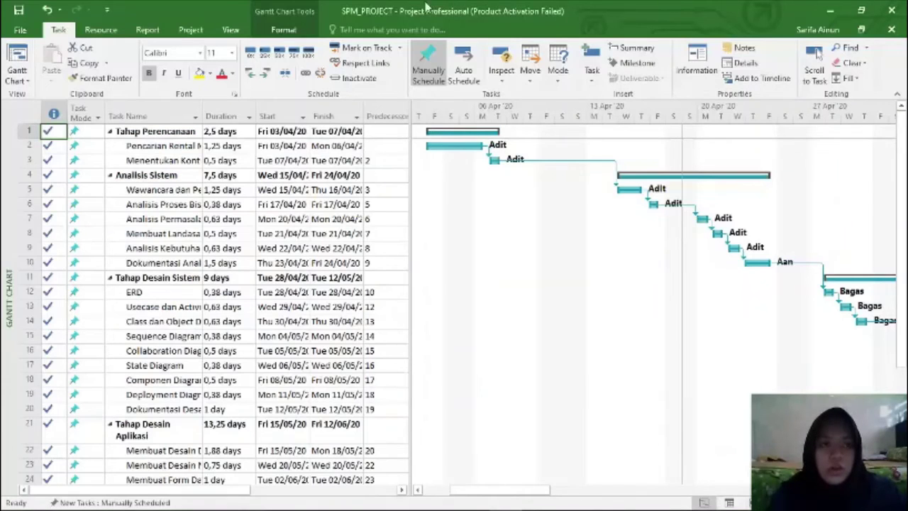
click(25, 32)
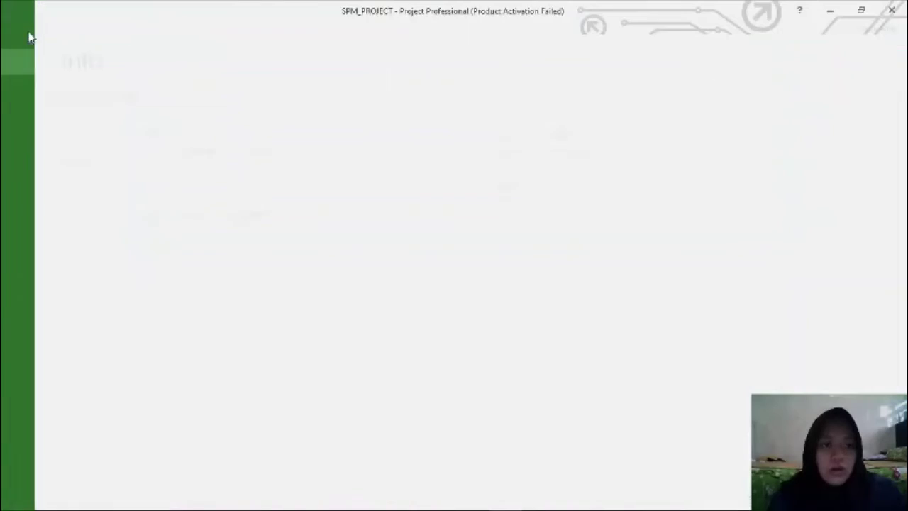
click(26, 36)
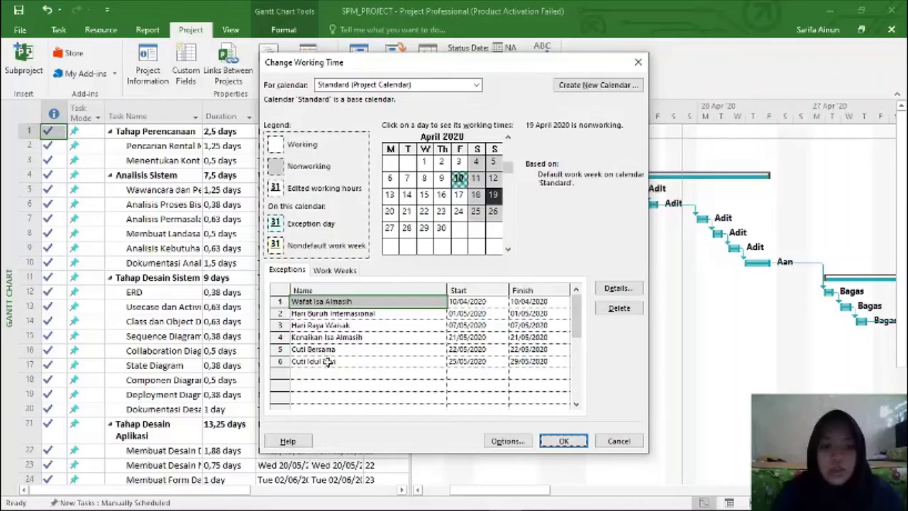
click(617, 442)
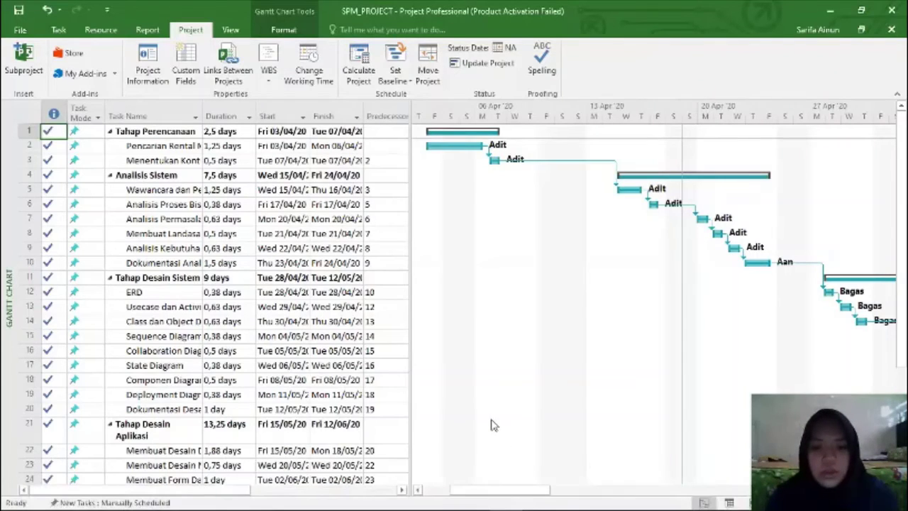
Examine the Gantt chart's linked task bars from Analisis Sistem into Tahap Desain Sistem
mouse_move(491, 491)
mouse_down()
mouse_move(567, 492)
mouse_move(499, 501)
mouse_up()
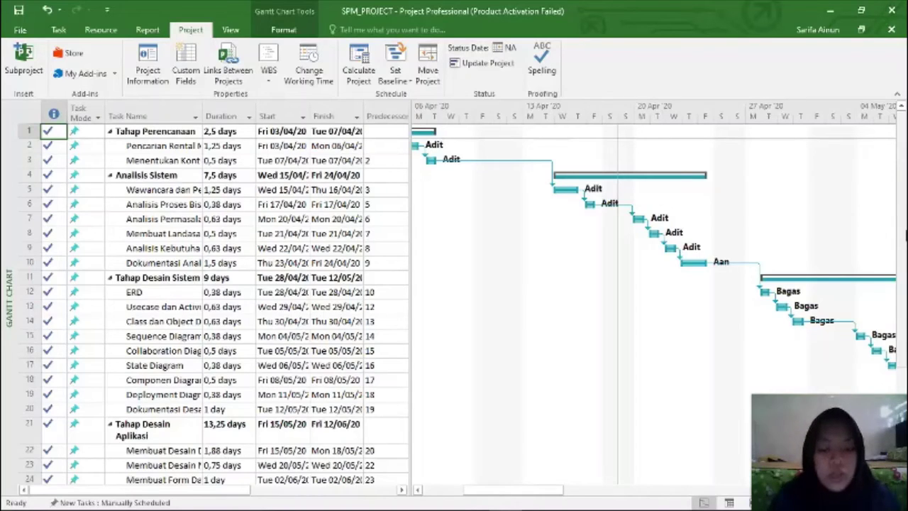
scroll(906, 235, down, 1)
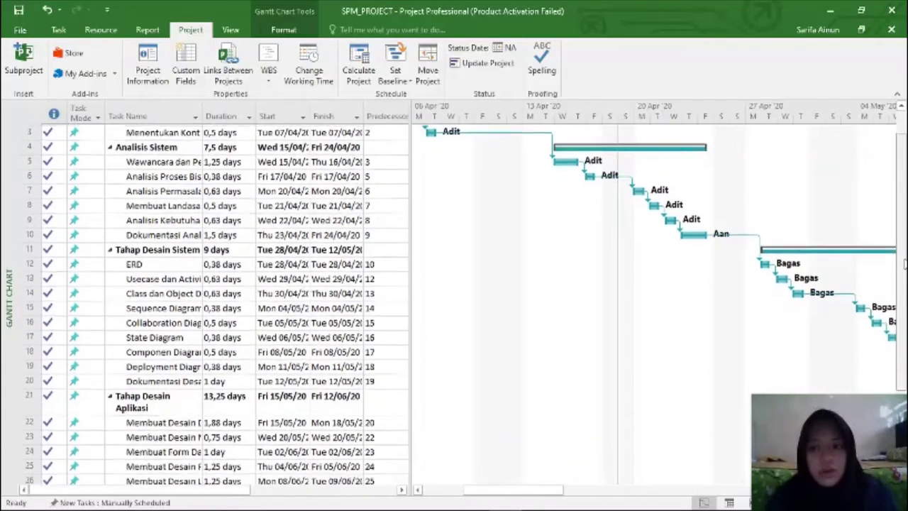
scroll(903, 276, down, 1)
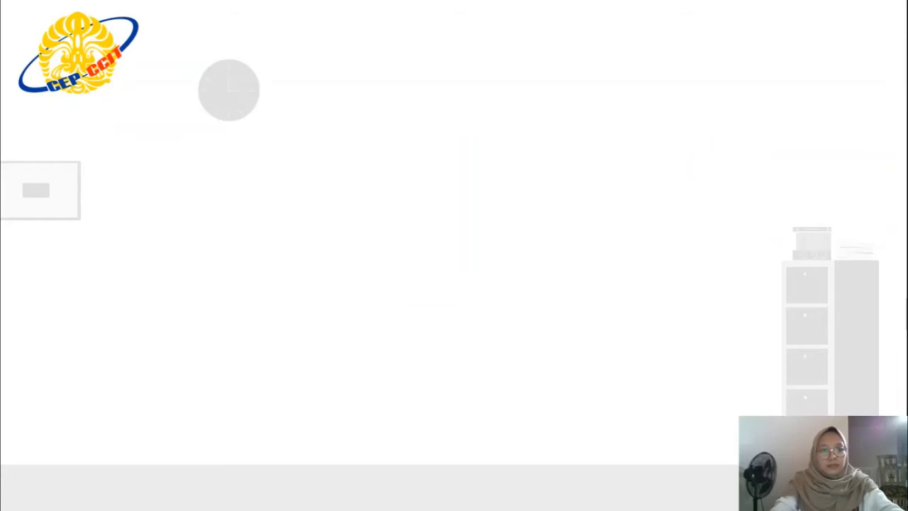